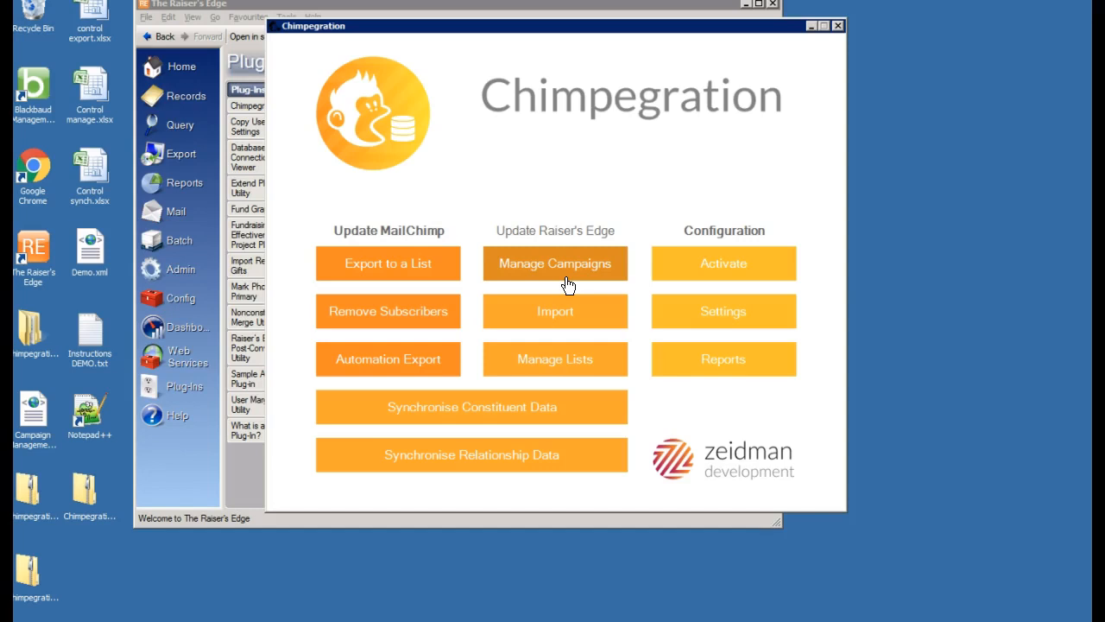
Start an export to a MailChimp list and choose Export Demo (Updated) as the target list
click(402, 261)
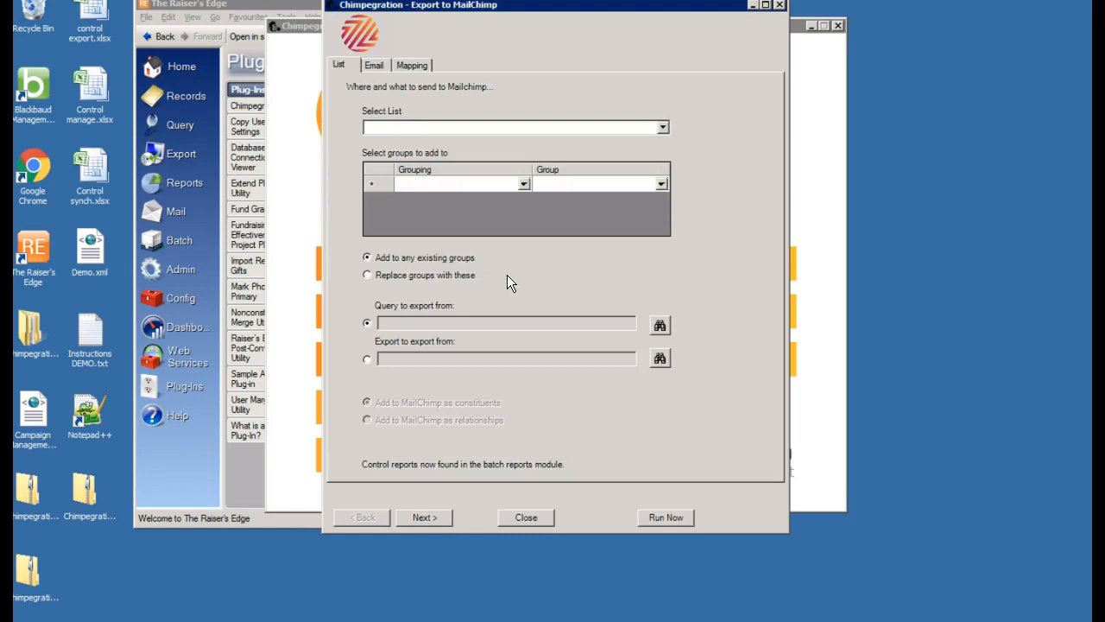
click(664, 130)
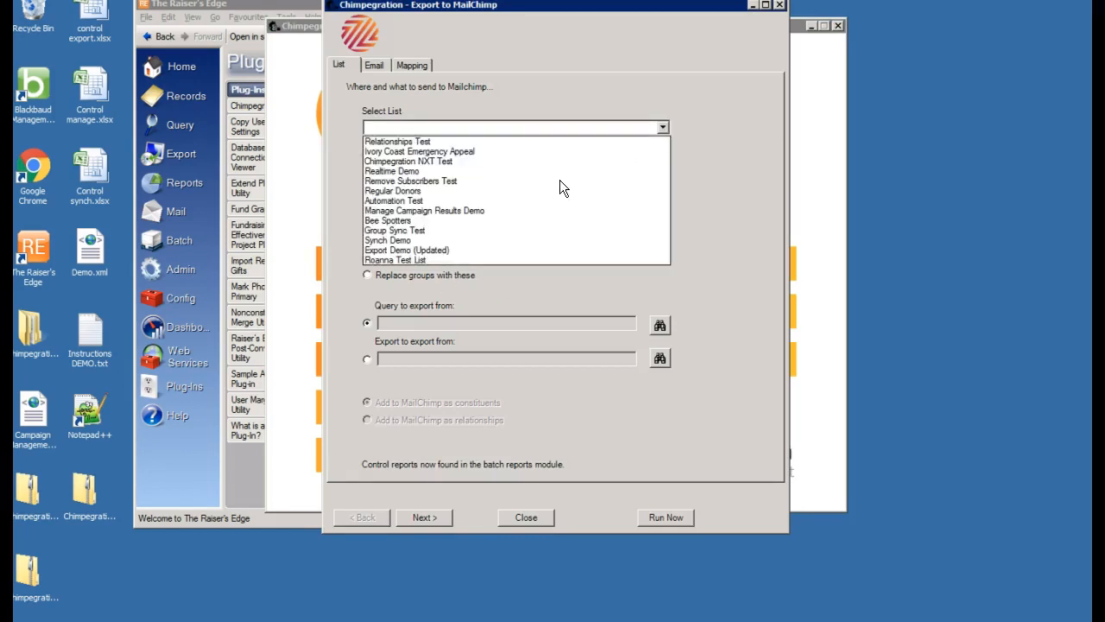
click(467, 249)
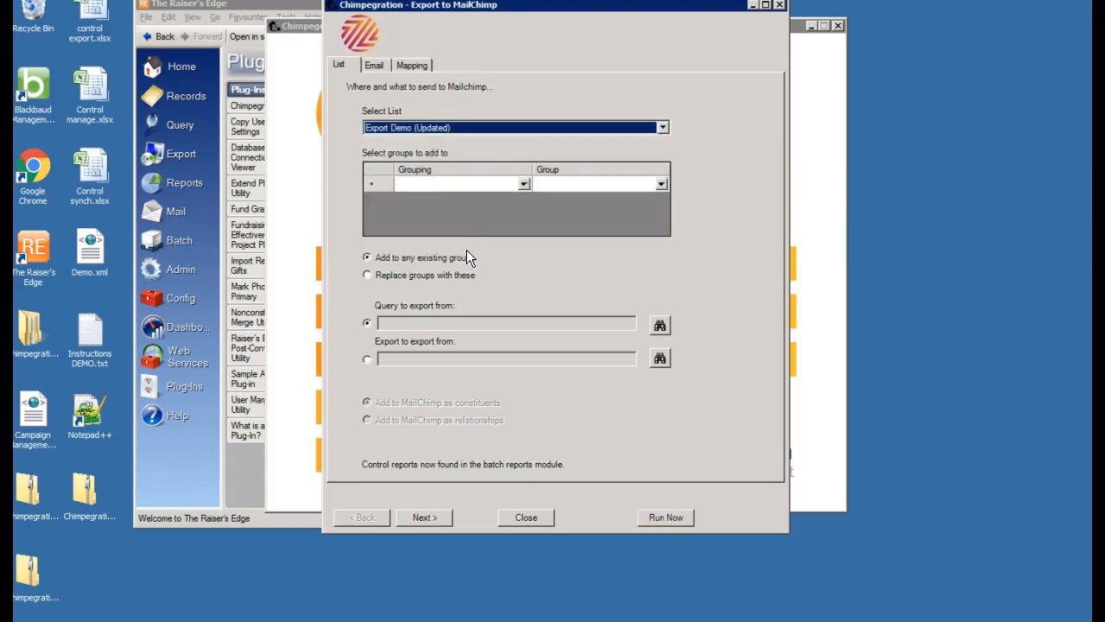
Add the exported records to the Tennis group under the Interests grouping
click(524, 187)
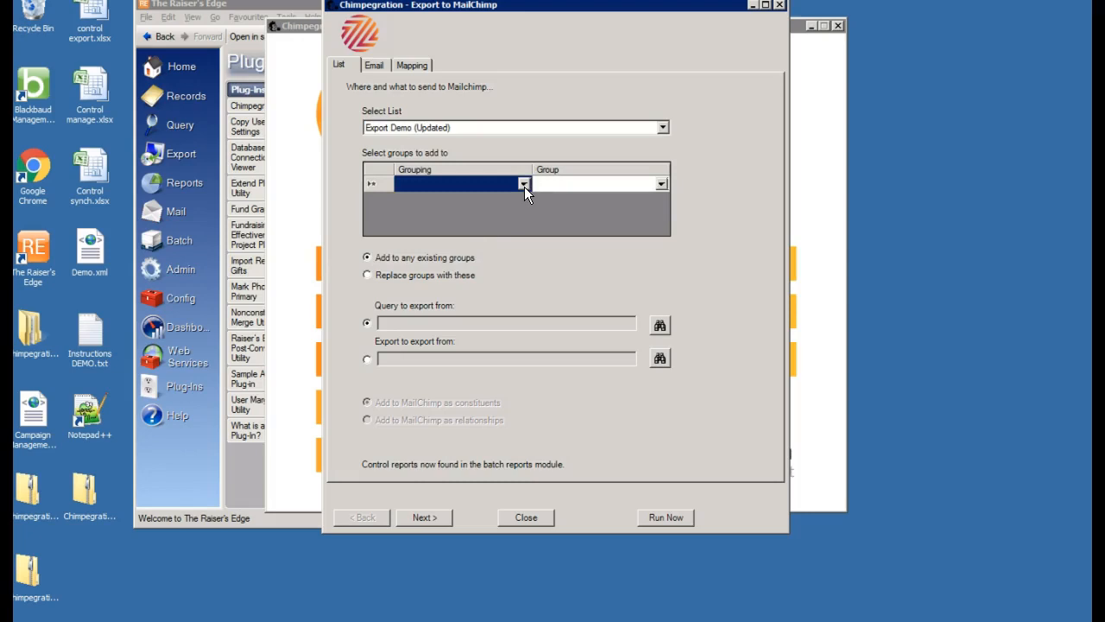
click(522, 185)
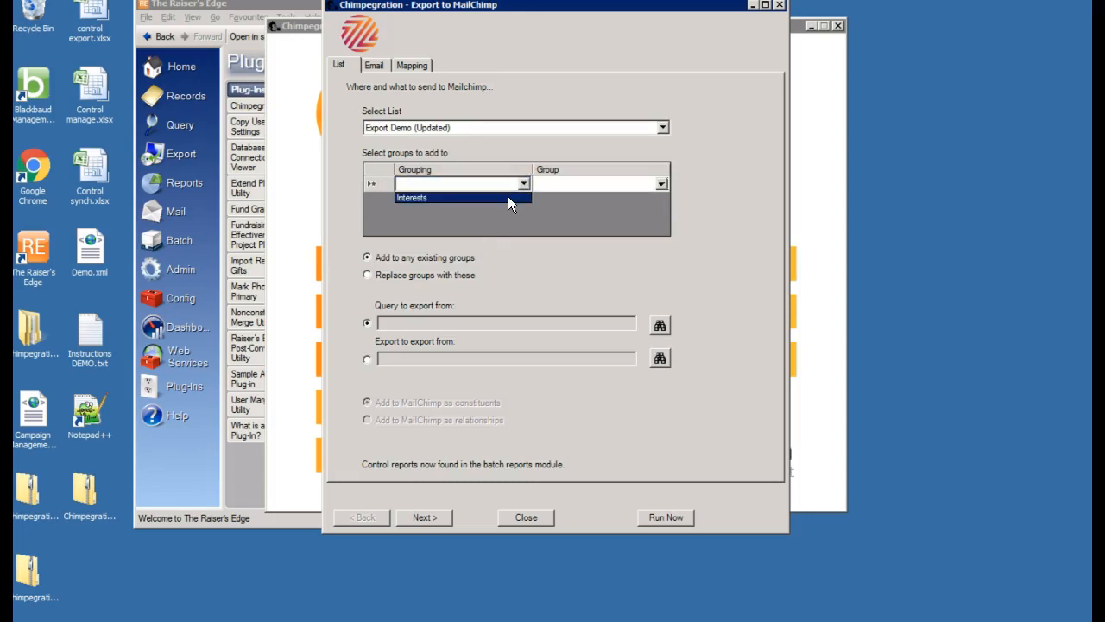
click(510, 196)
click(660, 185)
click(661, 185)
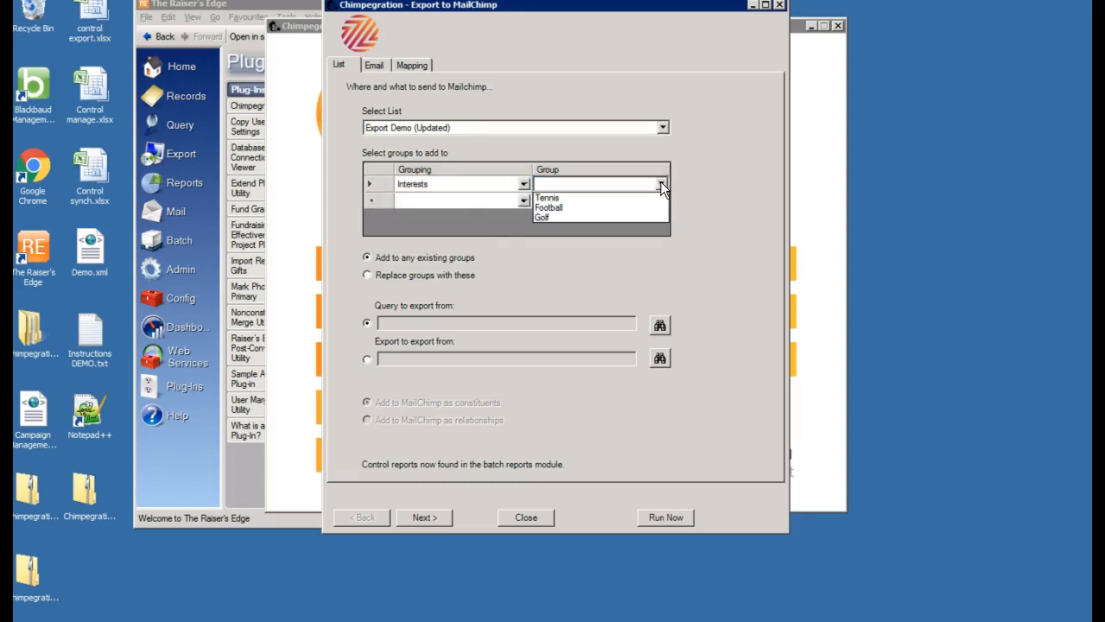
click(632, 197)
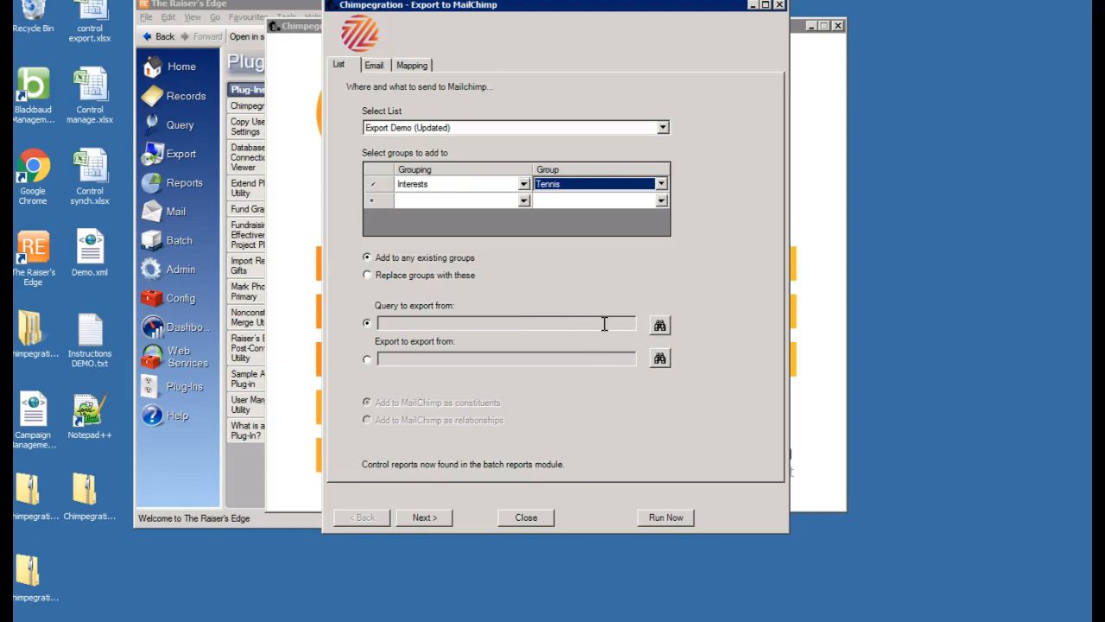
Find the MailChimp Demo query, review its output fields, and select it as the query to export from
click(659, 328)
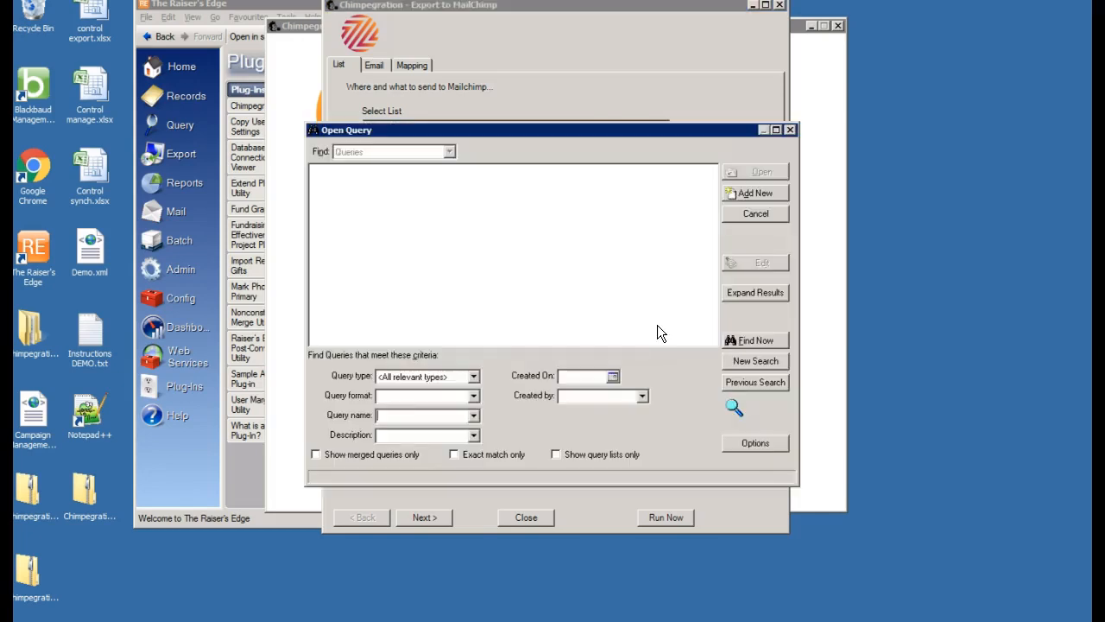
click(748, 341)
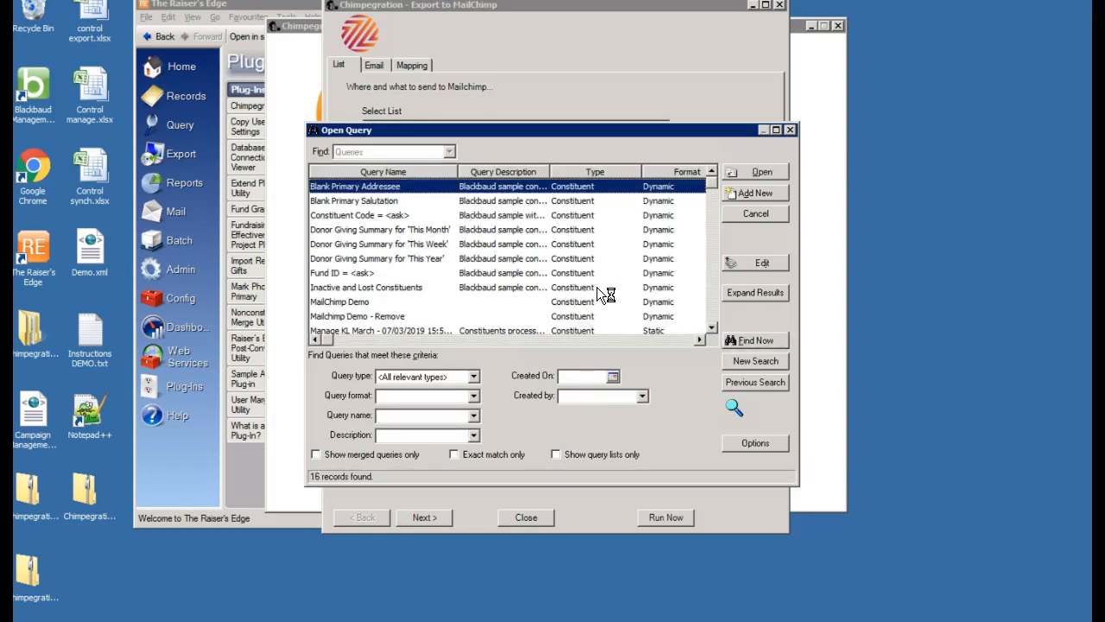
click(356, 303)
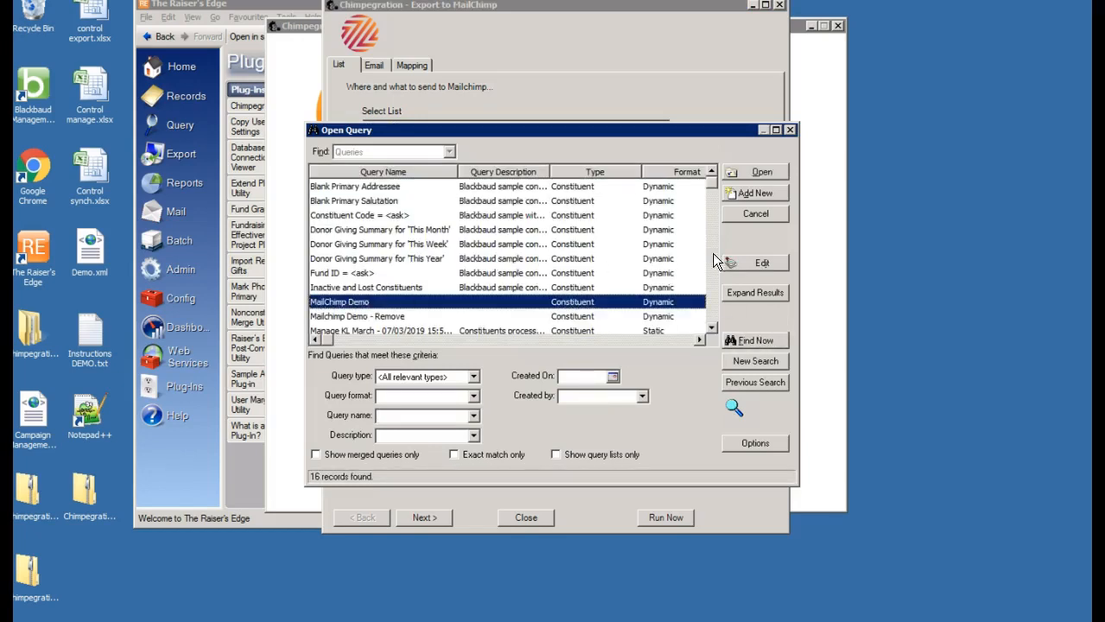
click(759, 263)
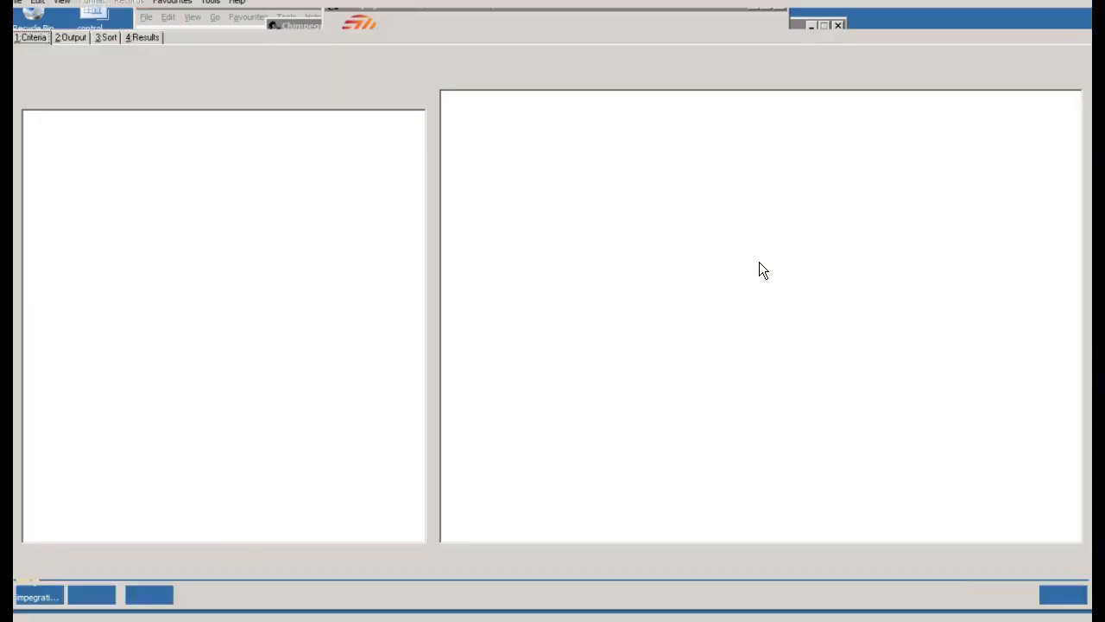
click(72, 36)
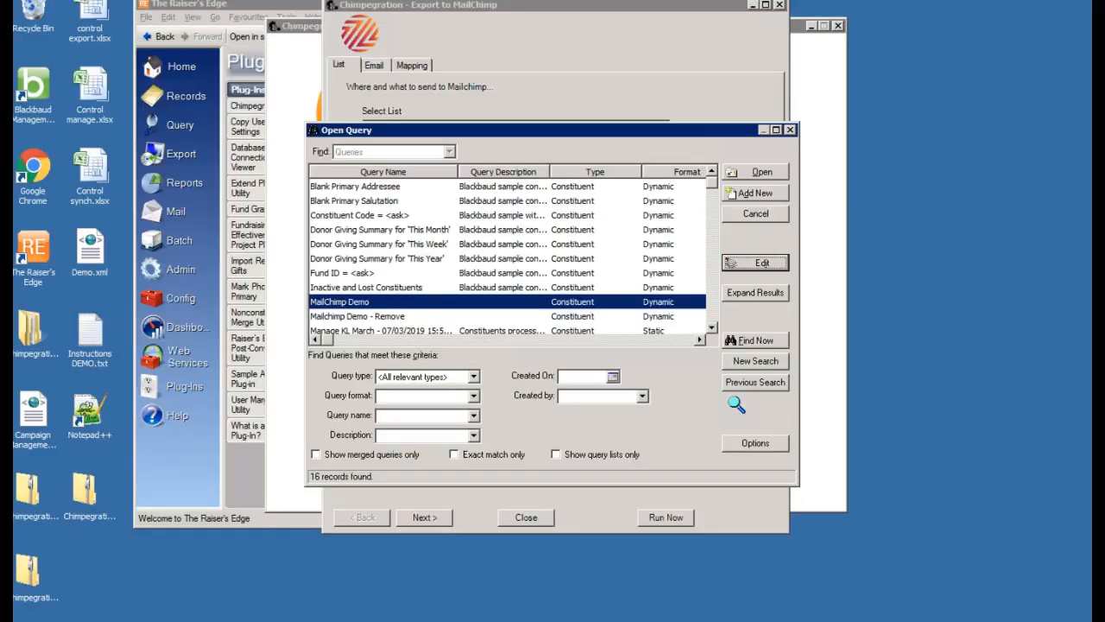
click(753, 172)
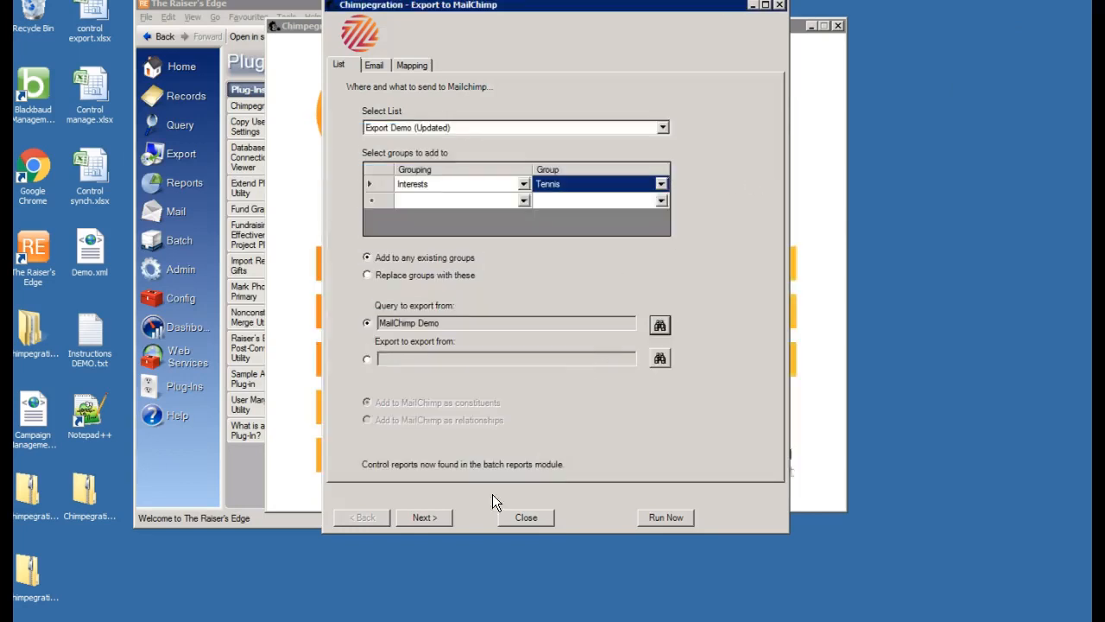
Keep the default email settings and map Preferred Email Number, Preferred Address Line 1, First Name, Surname and Constituent ID to the matching MailChimp values
click(433, 516)
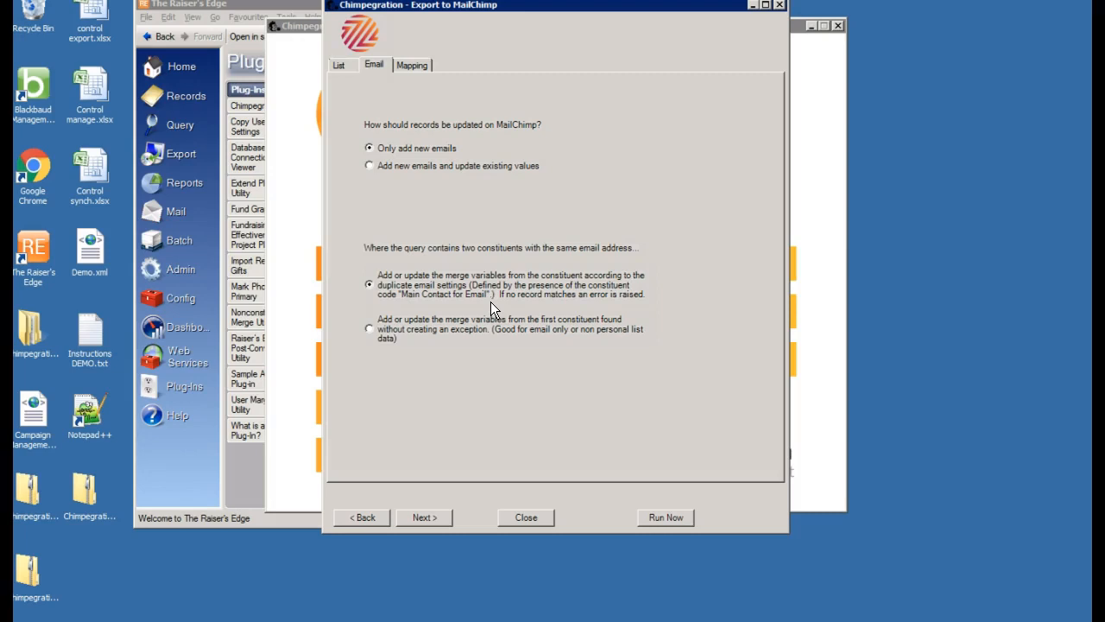
click(429, 517)
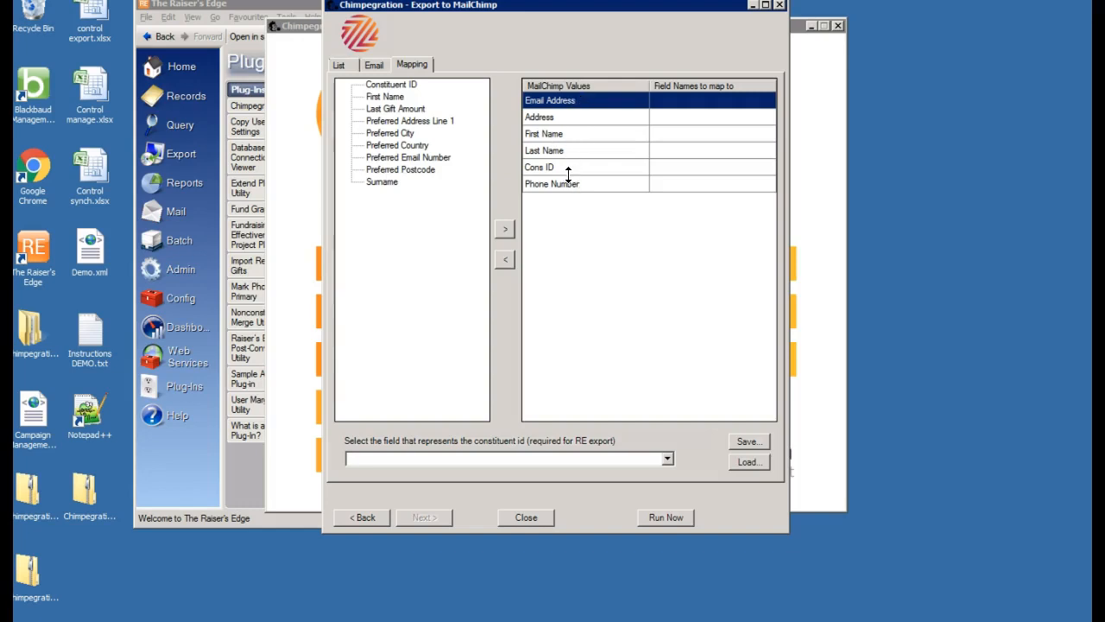
double_click(432, 164)
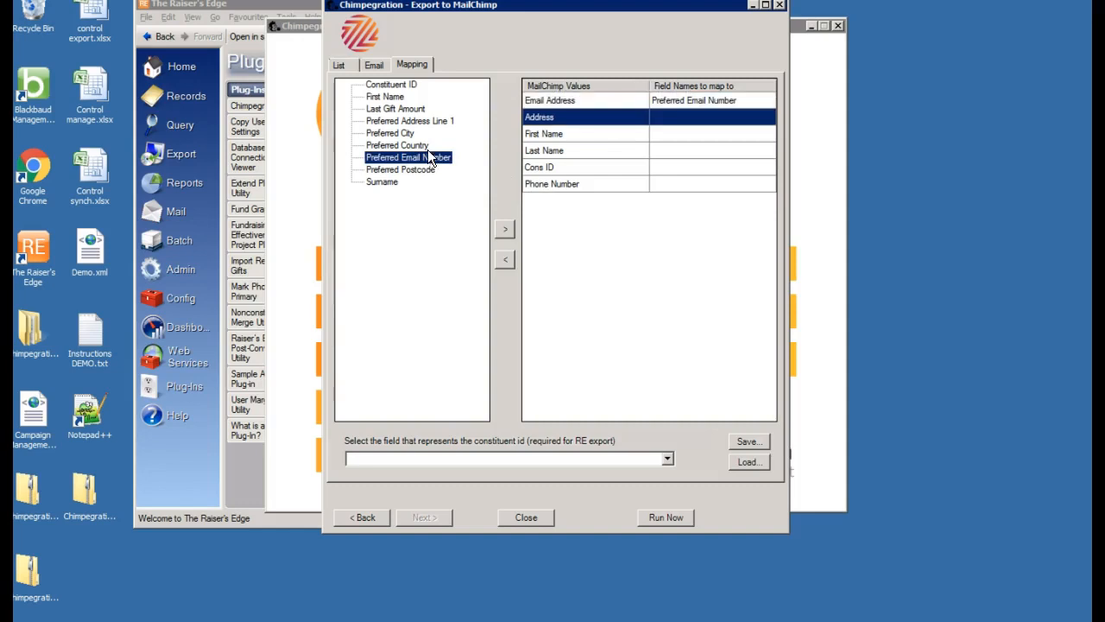
double_click(418, 121)
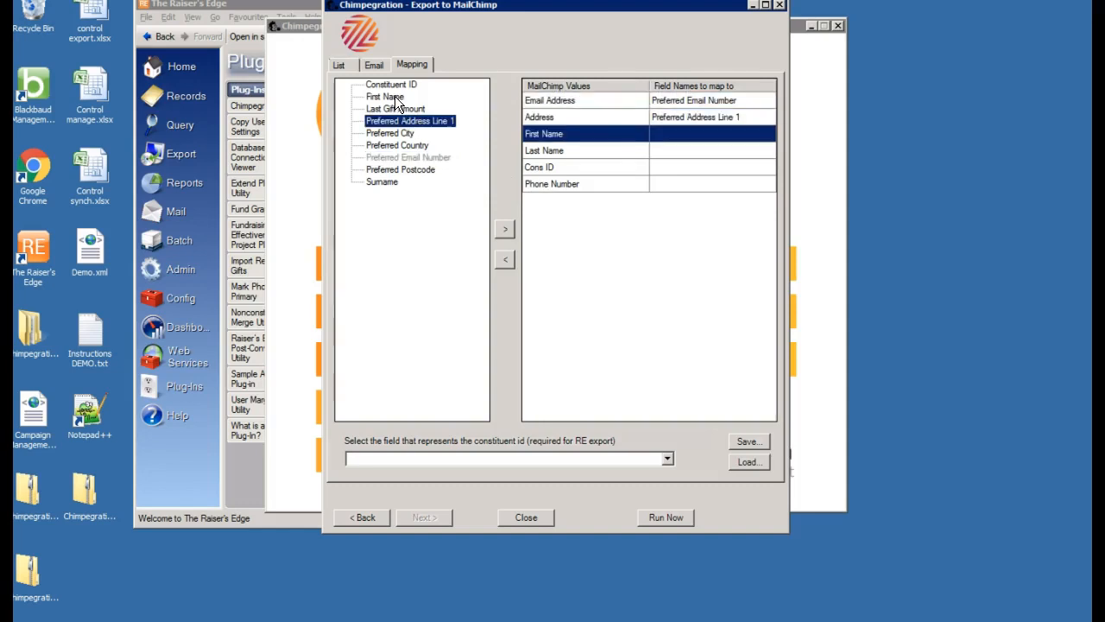
double_click(395, 96)
double_click(387, 183)
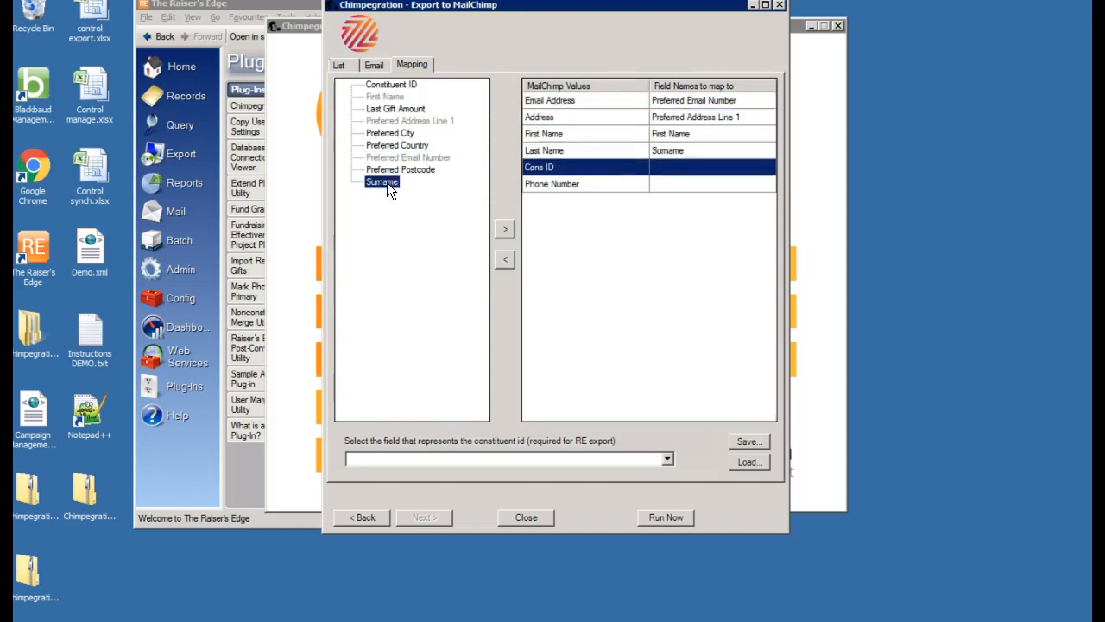
double_click(386, 87)
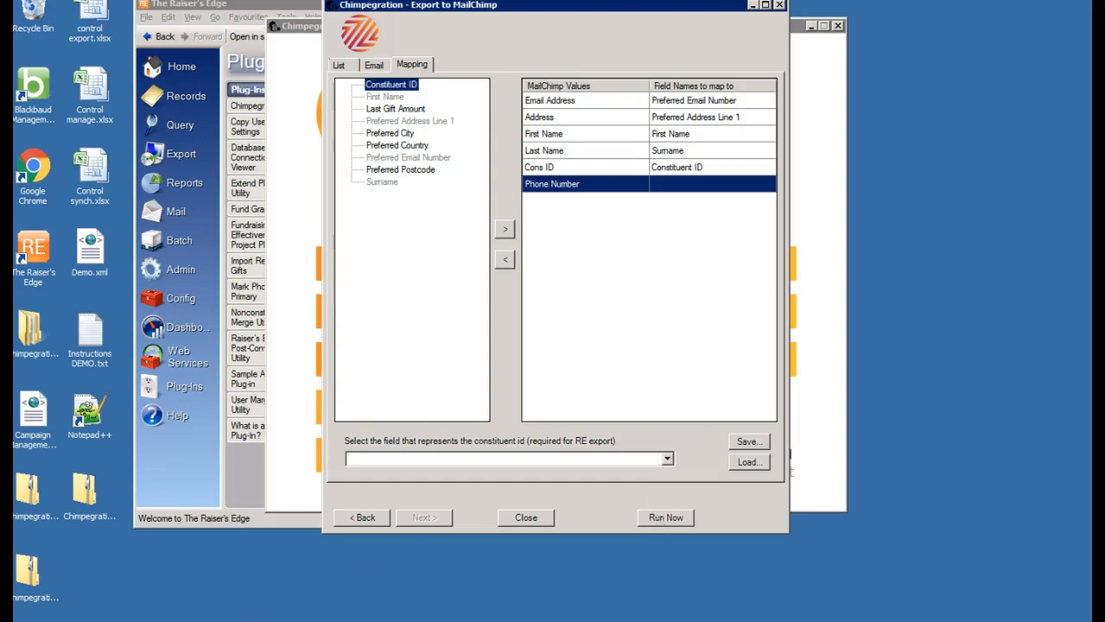
Switch to MailChimp in the browser, check the contacts of the Export Demo (Updated) list, and return to Chimpegration
key(alt+Tab)
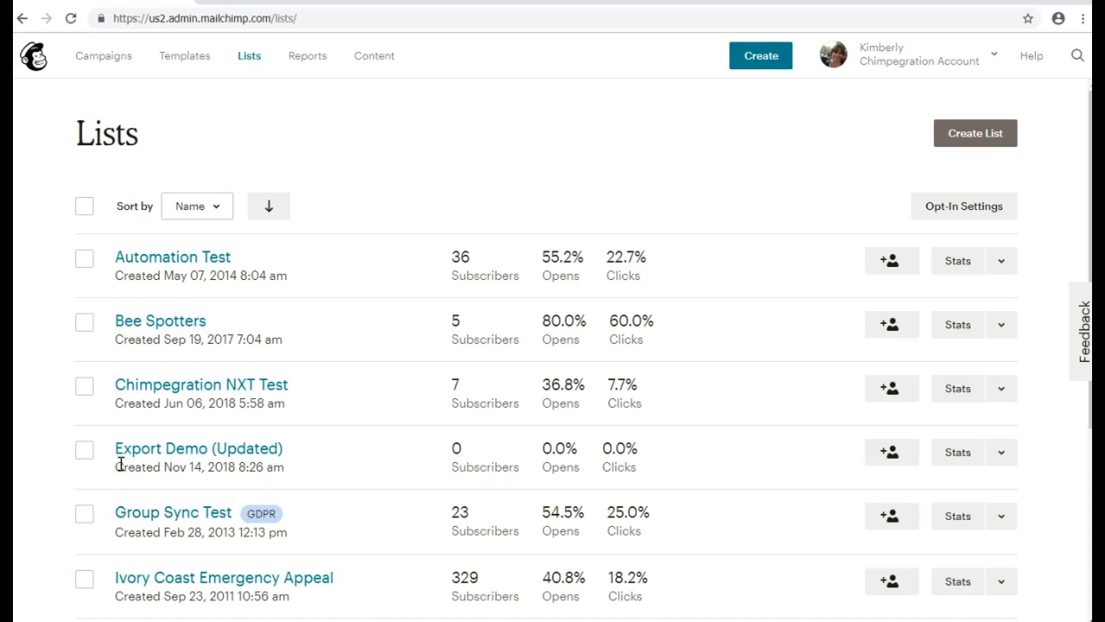
click(193, 453)
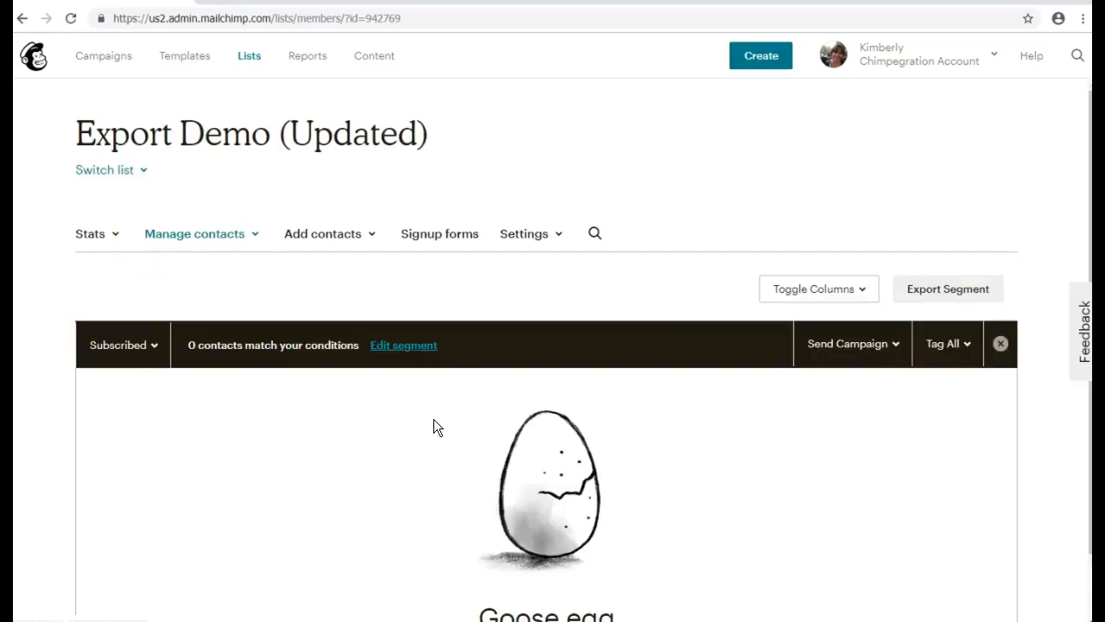
scroll(529, 487, down, 2)
scroll(528, 487, up, 1)
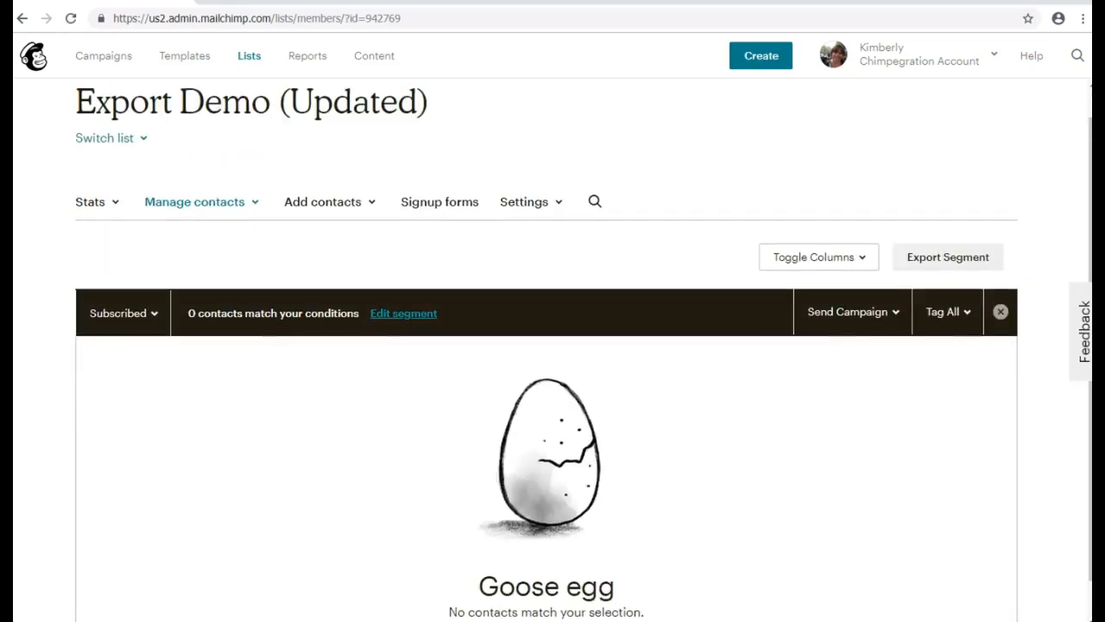
click(233, 621)
click(229, 614)
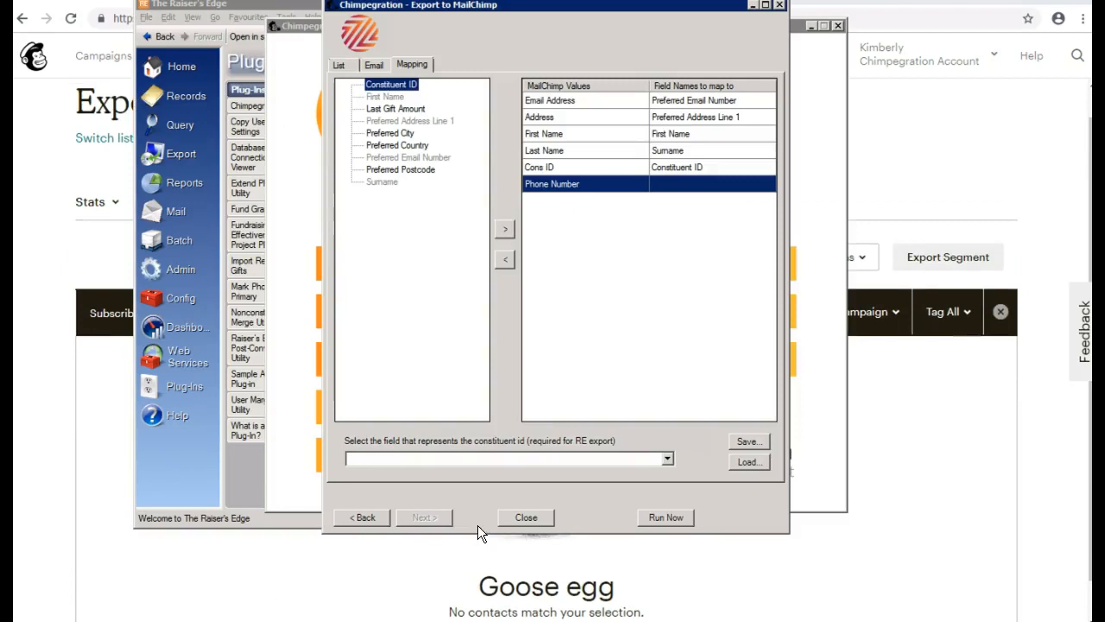
Run the export to MailChimp through to completion and return to the Chimpegration start screen
click(665, 518)
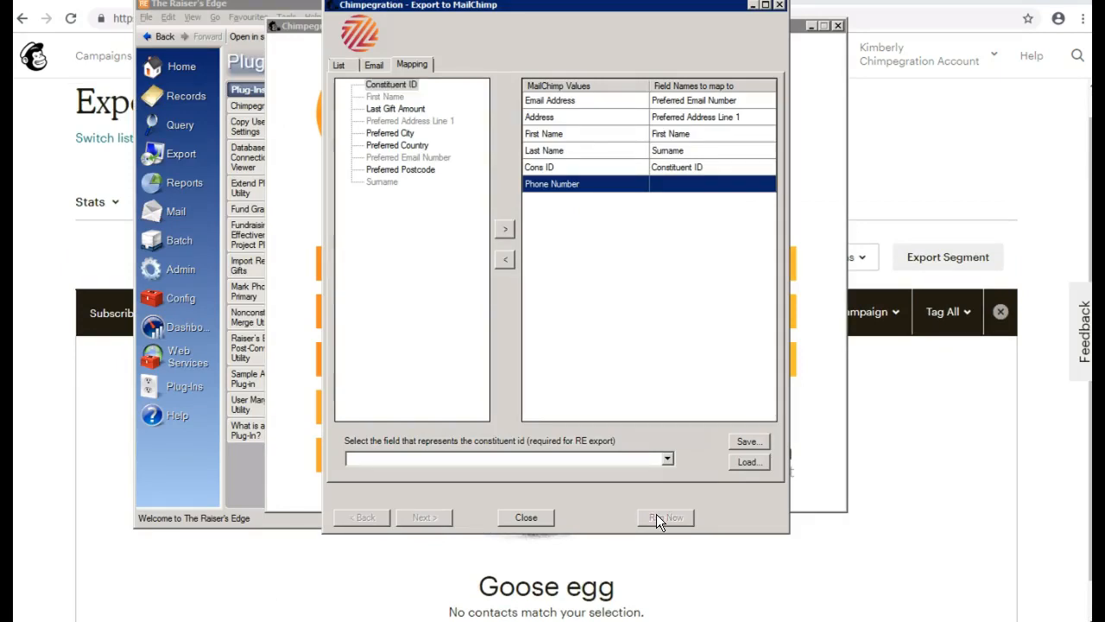
click(601, 351)
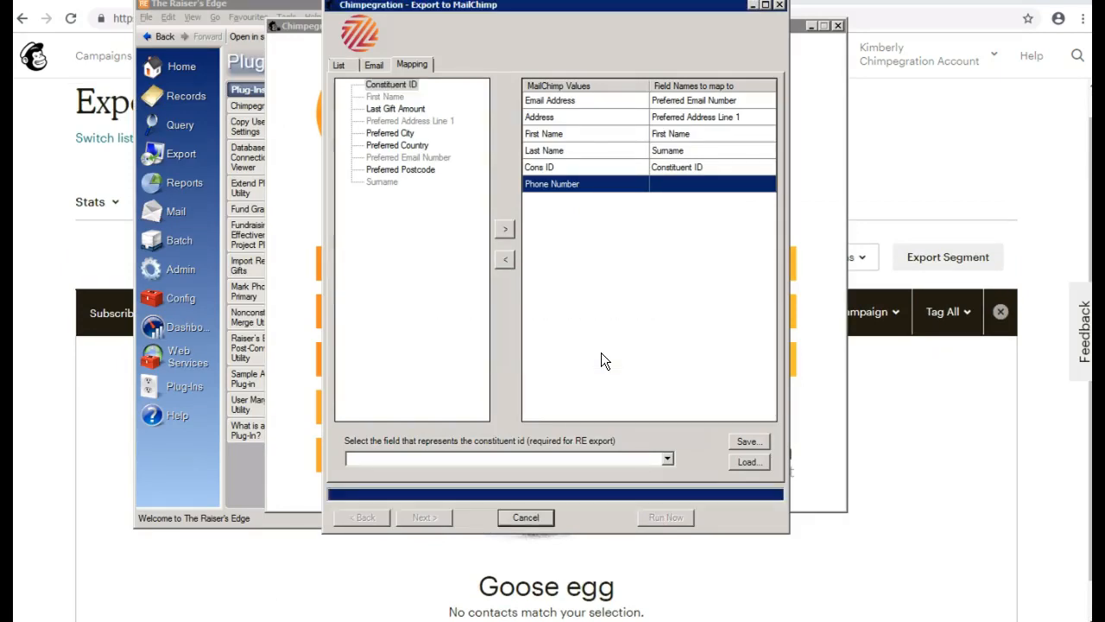
click(668, 354)
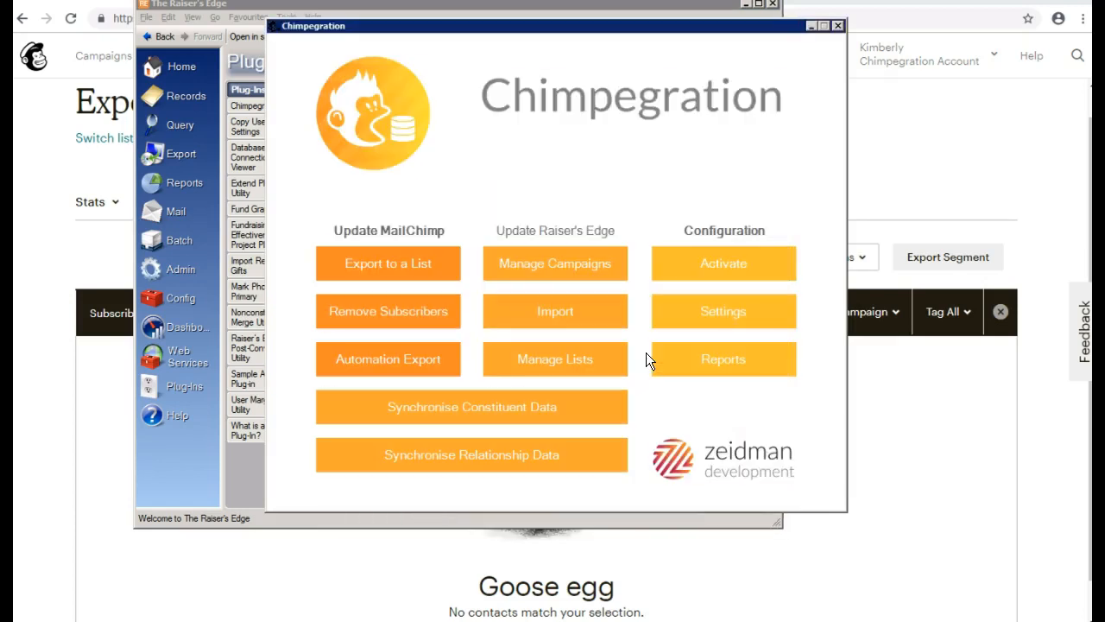
Switch to MailChimp, reload the Export Demo (Updated) list, and examine the exported contacts' details, Interests group, Cons ID, source and dates
click(868, 416)
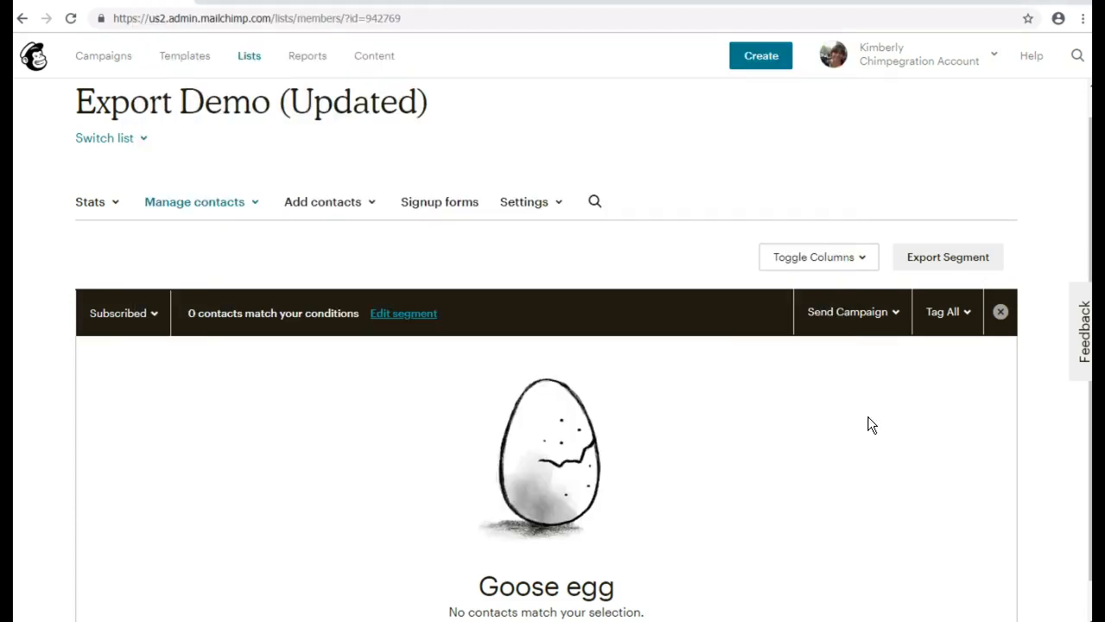
click(71, 18)
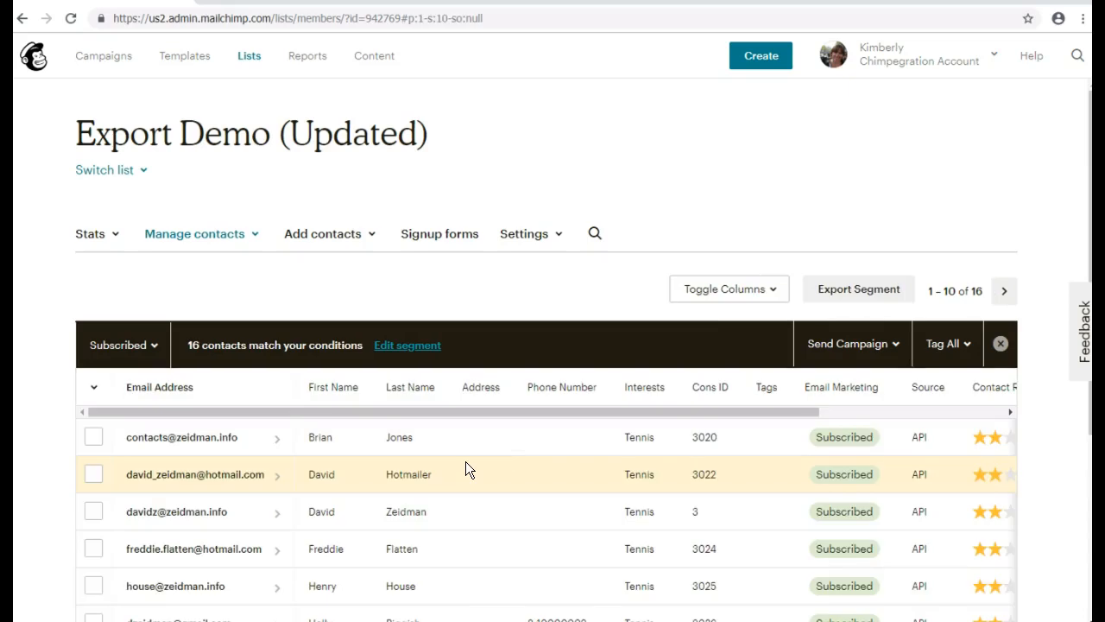
scroll(473, 486, down, 1)
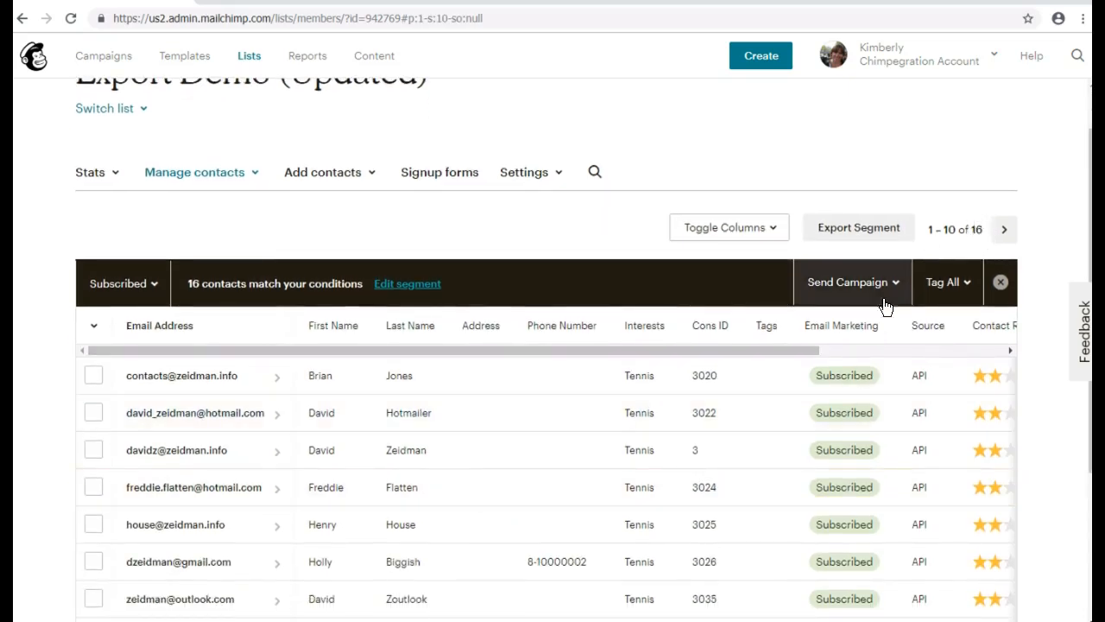
scroll(613, 485, down, 1)
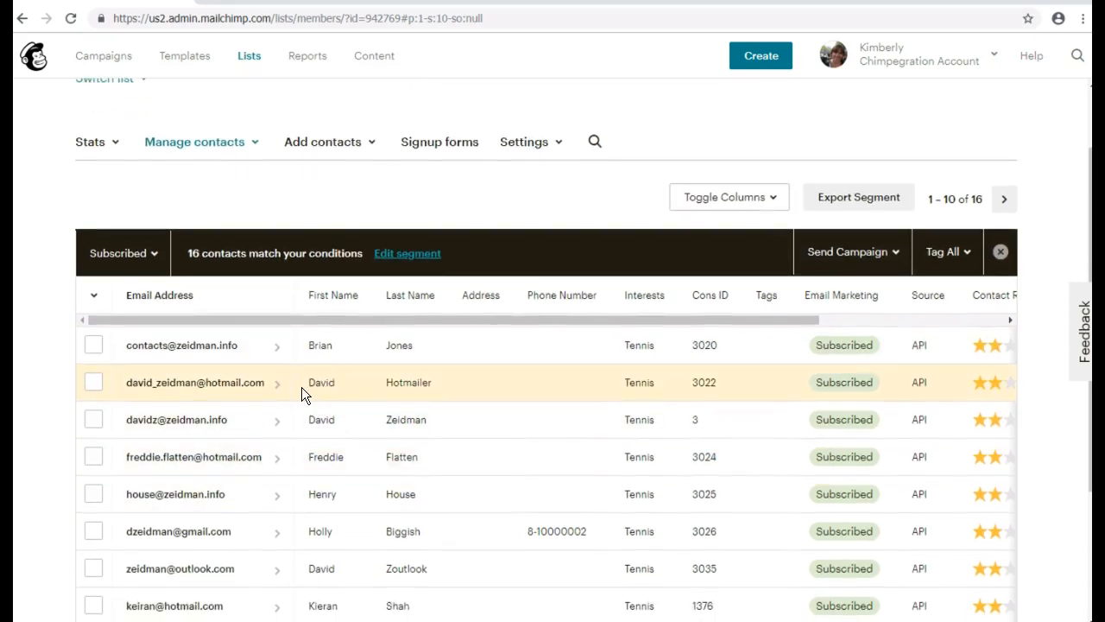
scroll(451, 467, down, 2)
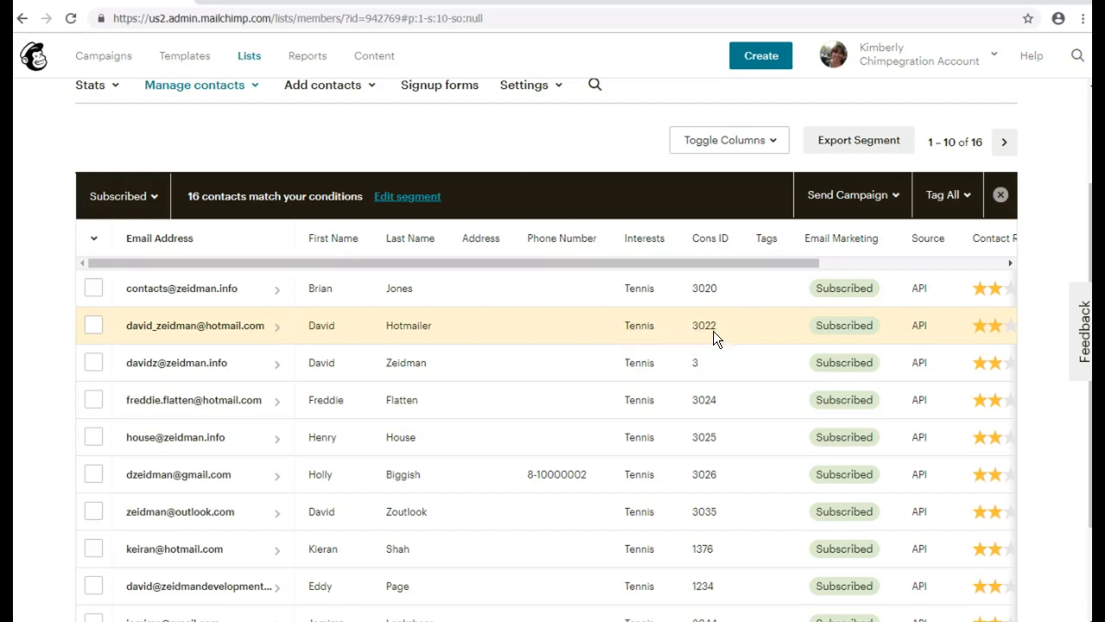
scroll(897, 540, down, 1)
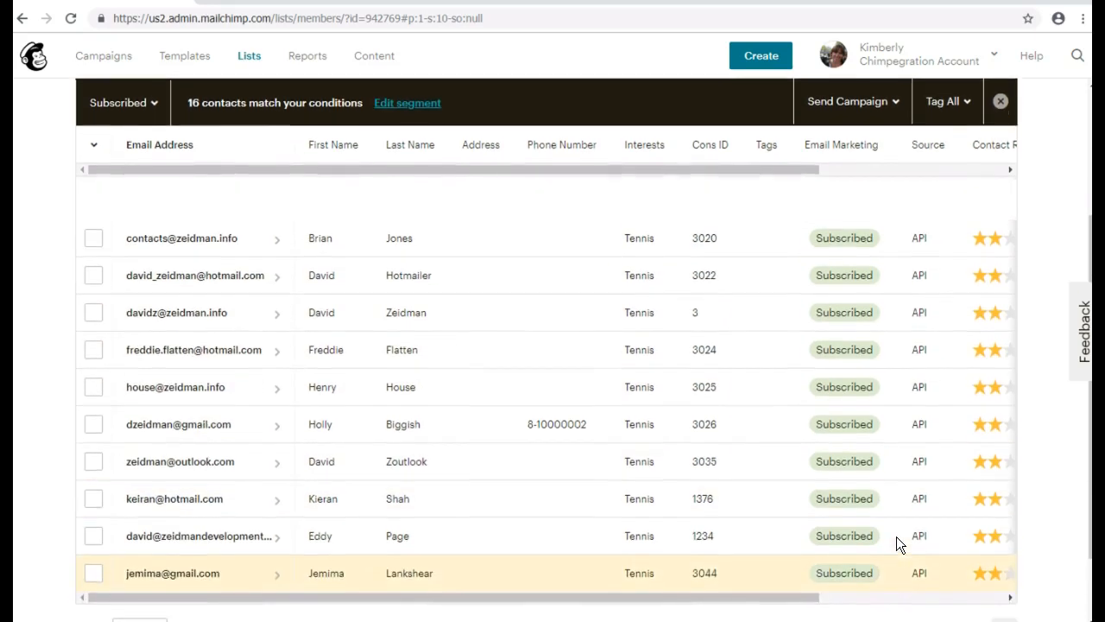
click(1010, 597)
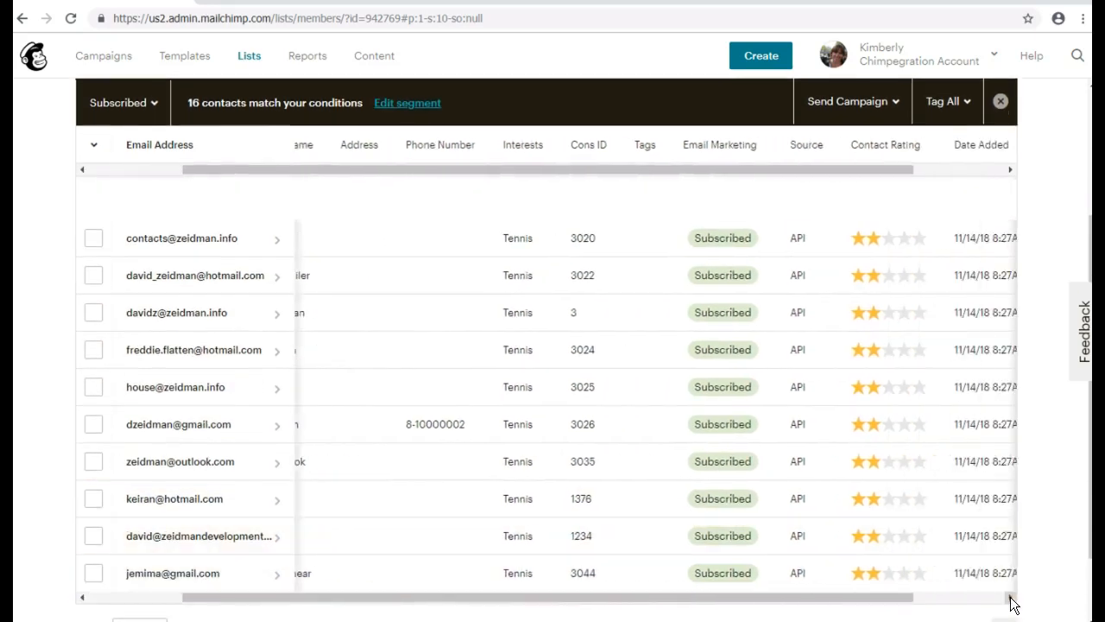
click(1011, 596)
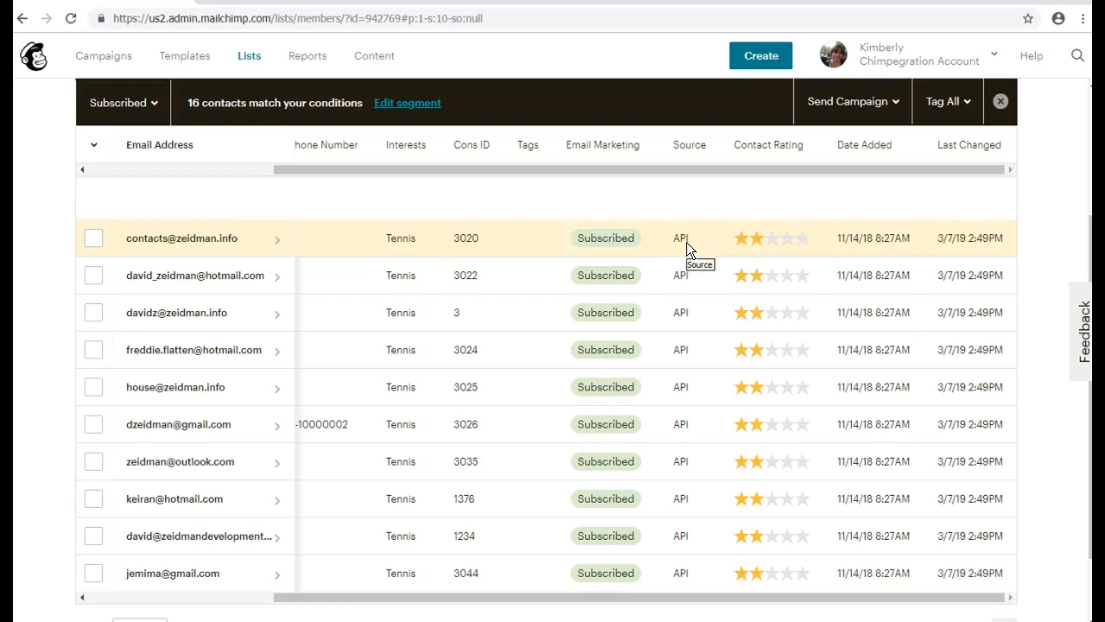